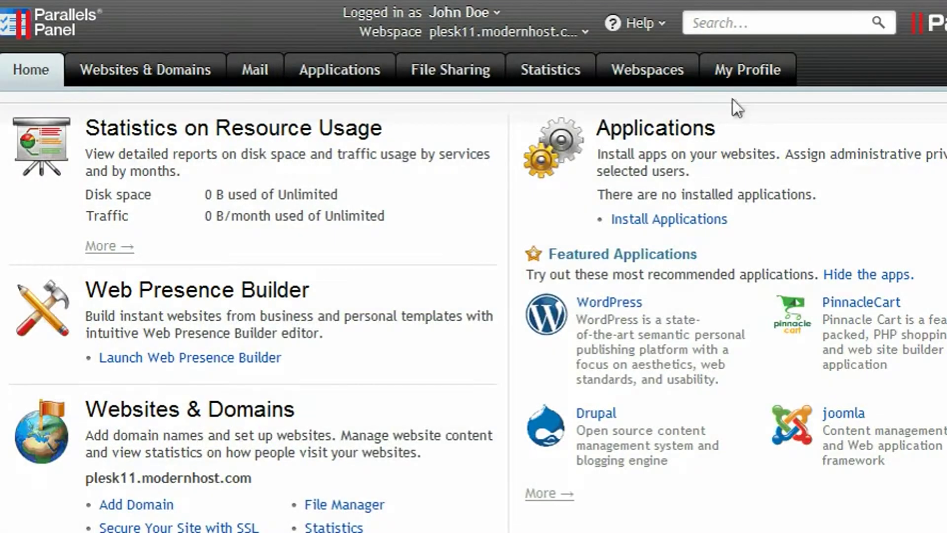
Step: Enter a strong new panel password on My Profile and start confirming it
{"action": "left_click", "coordinate": [748, 72]}
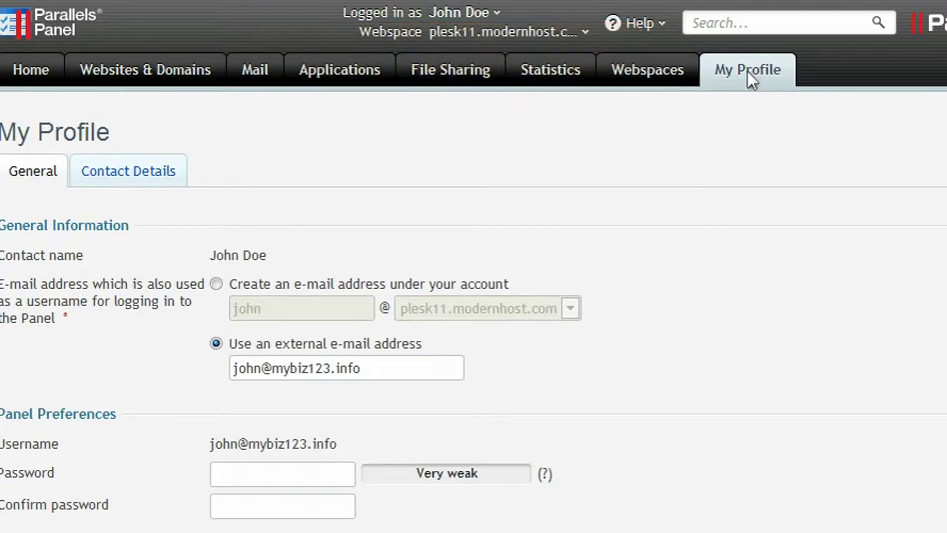
{"action": "scroll", "coordinate": [749, 71], "scroll_direction": "down", "scroll_amount": 3}
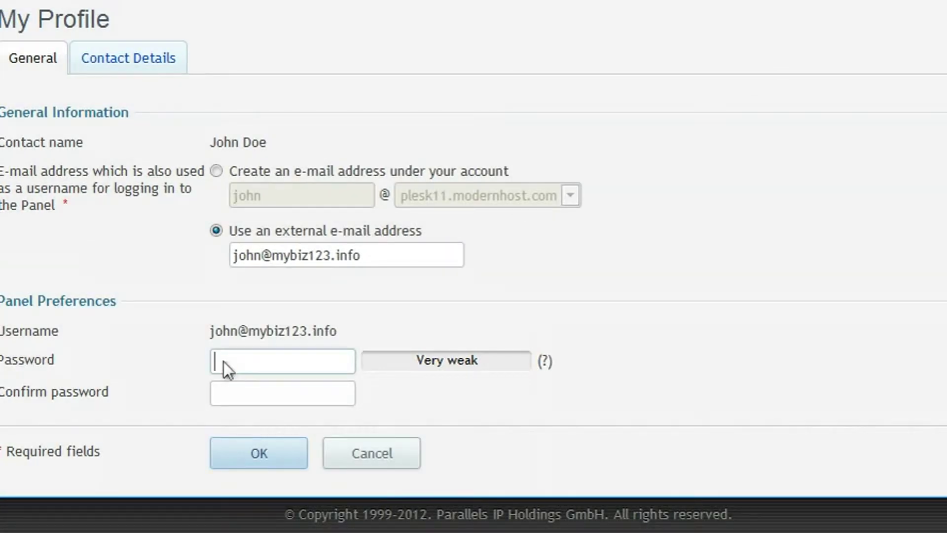
{"action": "type", "text": "*********"}
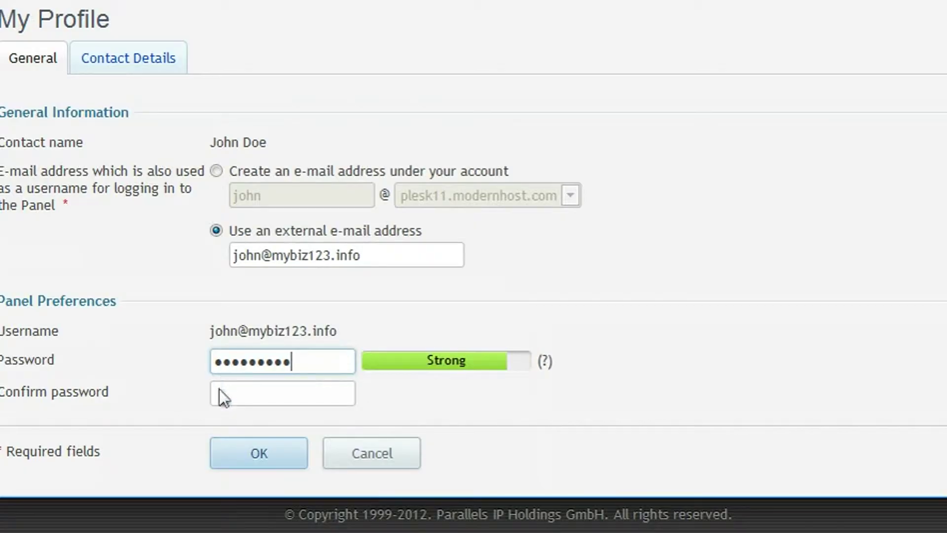
{"action": "left_click", "coordinate": [219, 393]}
{"action": "type", "text": "***"}
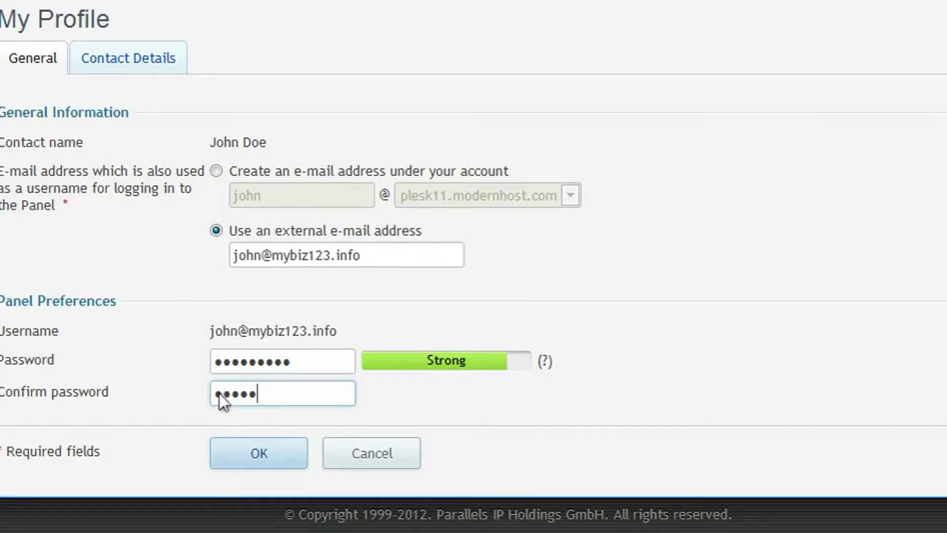
{"action": "type", "text": "****"}
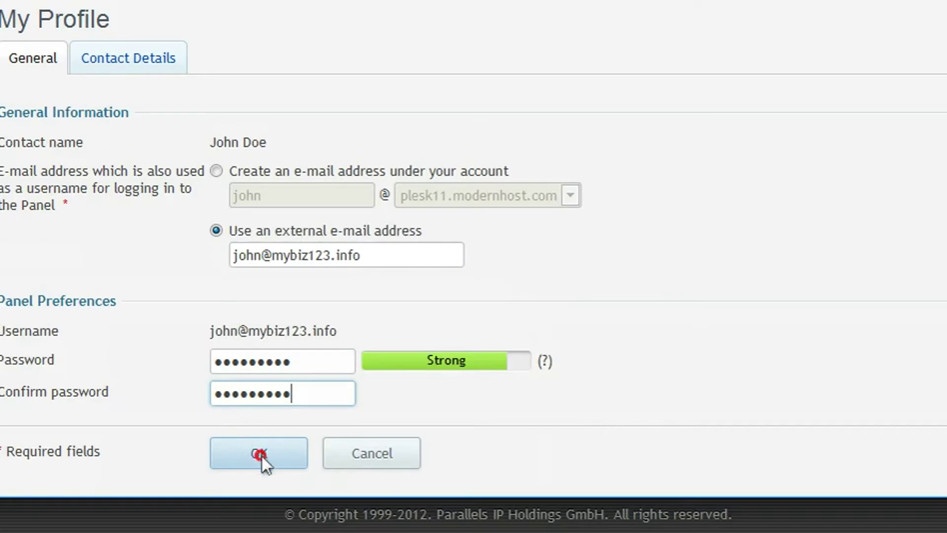
Step: Save the new password, then reopen Edit Profile from the John Doe menu
{"action": "left_click", "coordinate": [260, 454]}
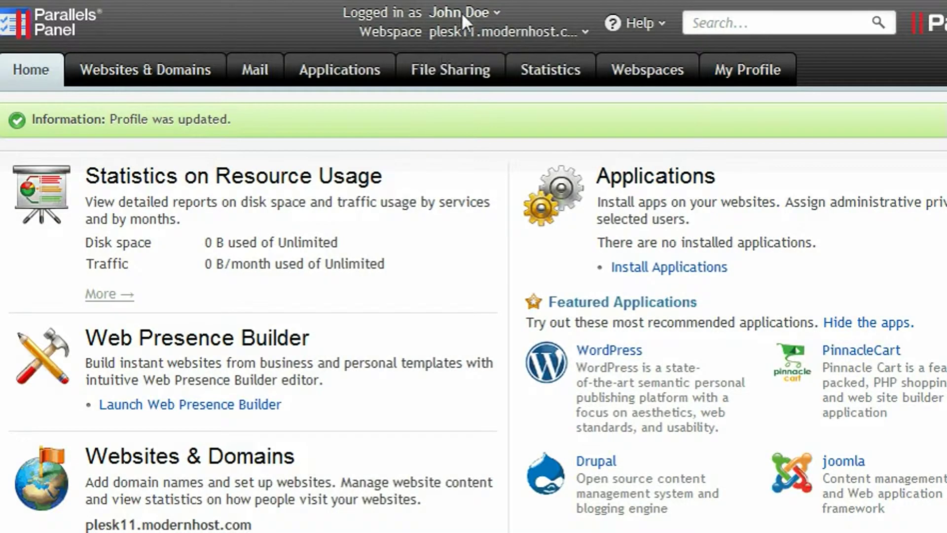
{"action": "left_click", "coordinate": [461, 12]}
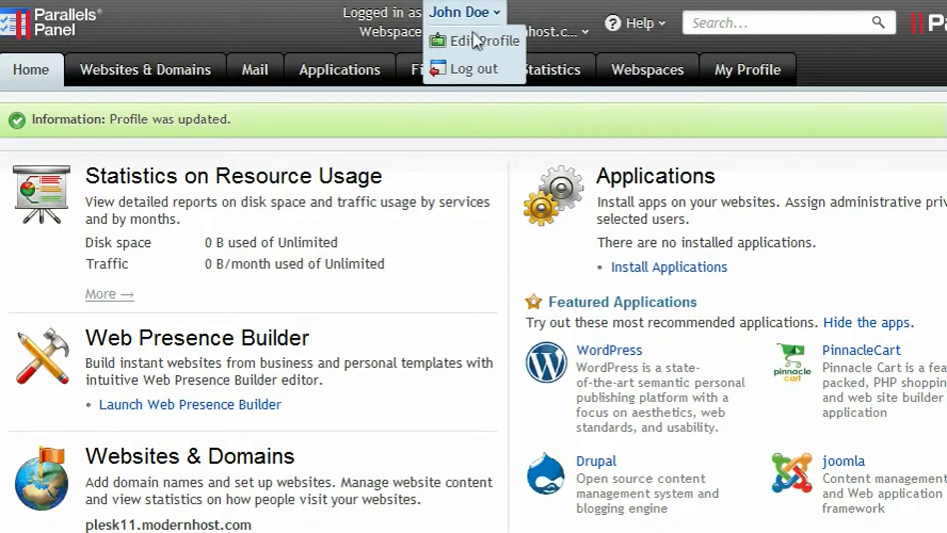
{"action": "left_click", "coordinate": [477, 40]}
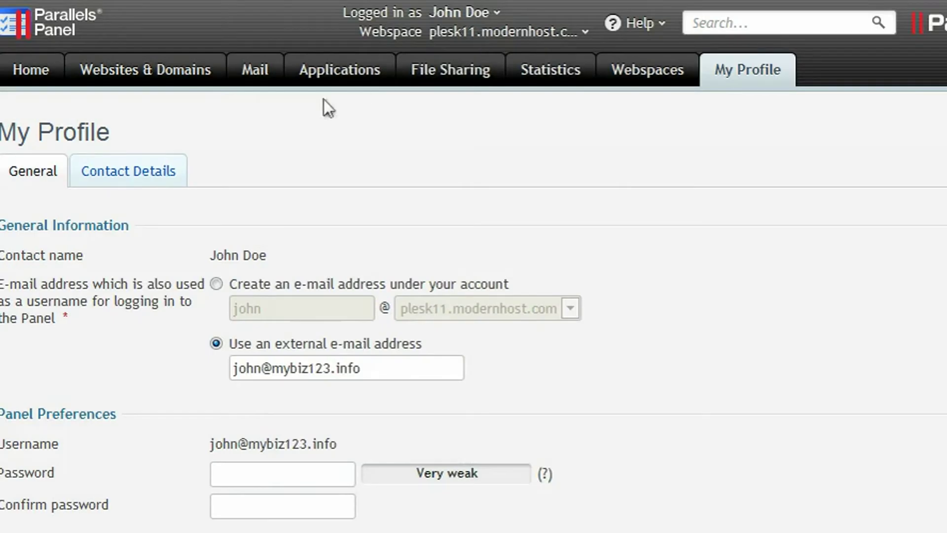
Step: Enter 'My Company' as the company name under Contact Details
{"action": "left_click", "coordinate": [127, 173]}
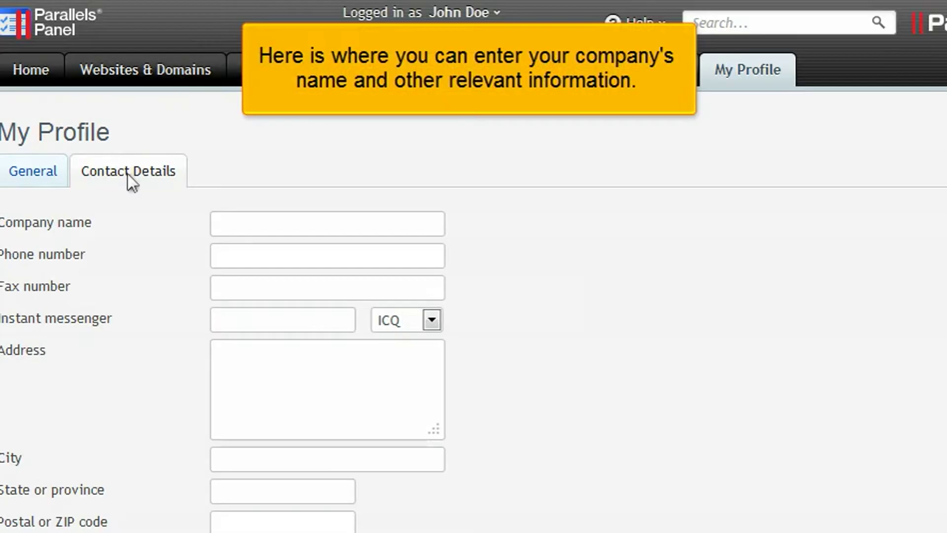
{"action": "left_click", "coordinate": [219, 224]}
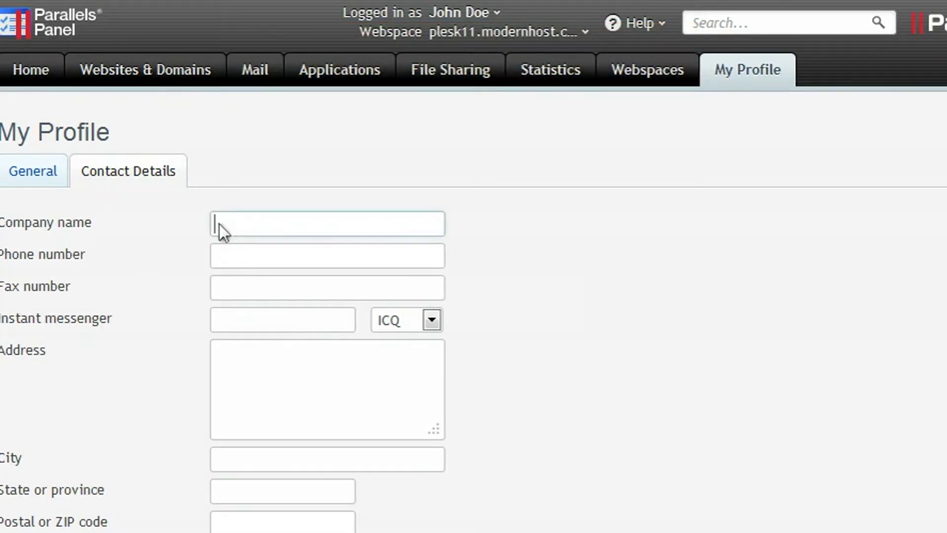
{"action": "type", "text": "My Company"}
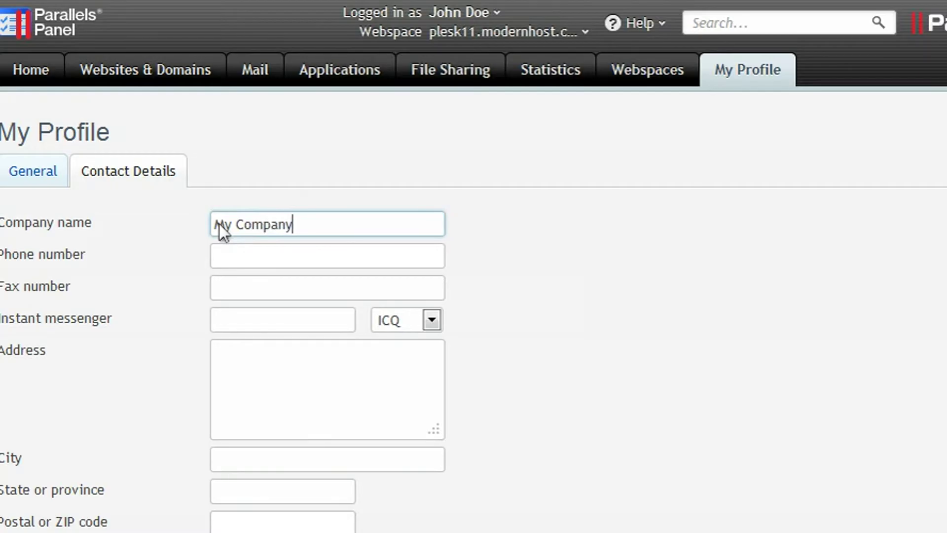
{"action": "scroll", "coordinate": [220, 224], "scroll_direction": "down", "scroll_amount": 5}
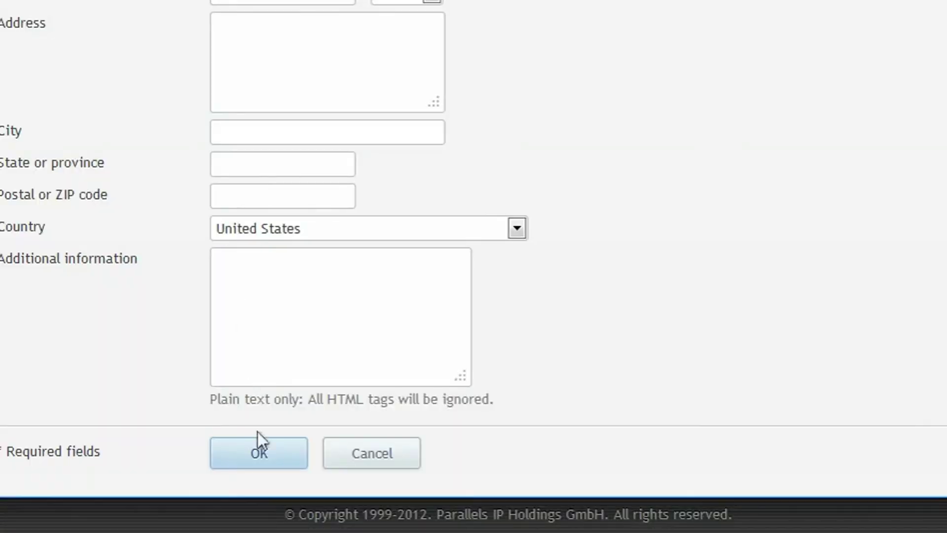
{"action": "left_click", "coordinate": [263, 454]}
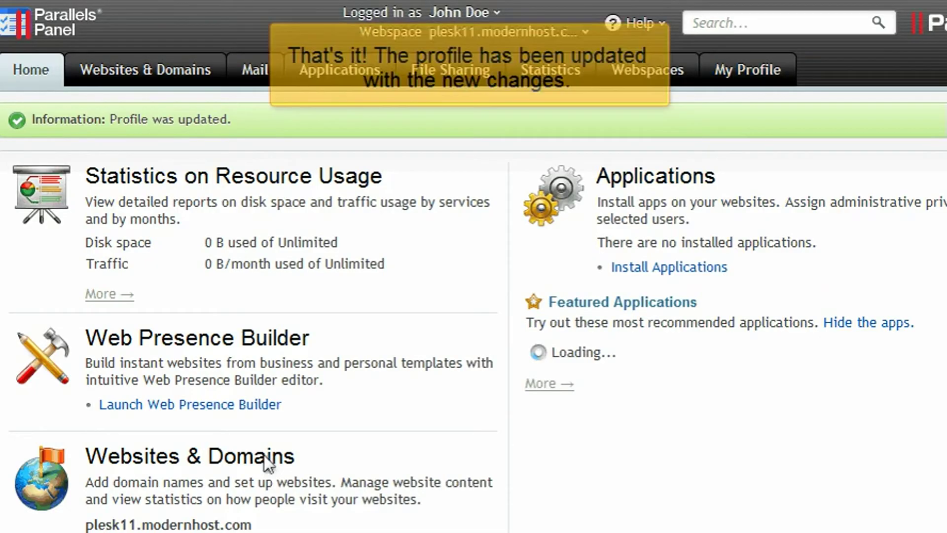